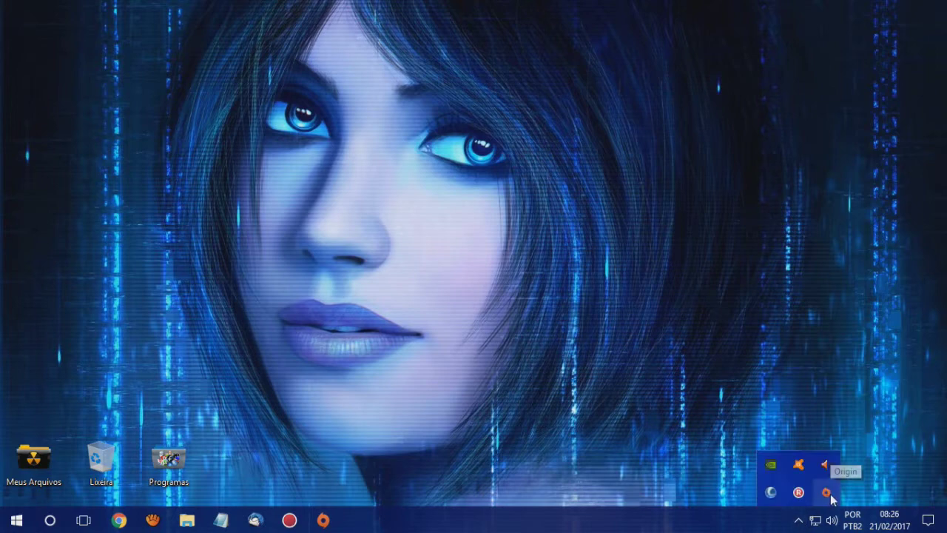
- Try to start FIFA 15 from Origin and play it, closing the game and its launcher at the end
right_click(827, 492)
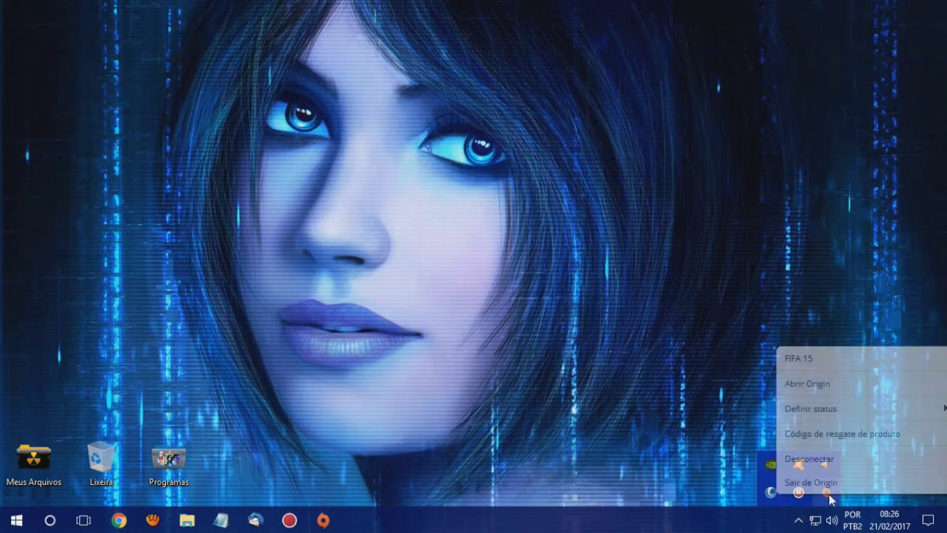
click(818, 362)
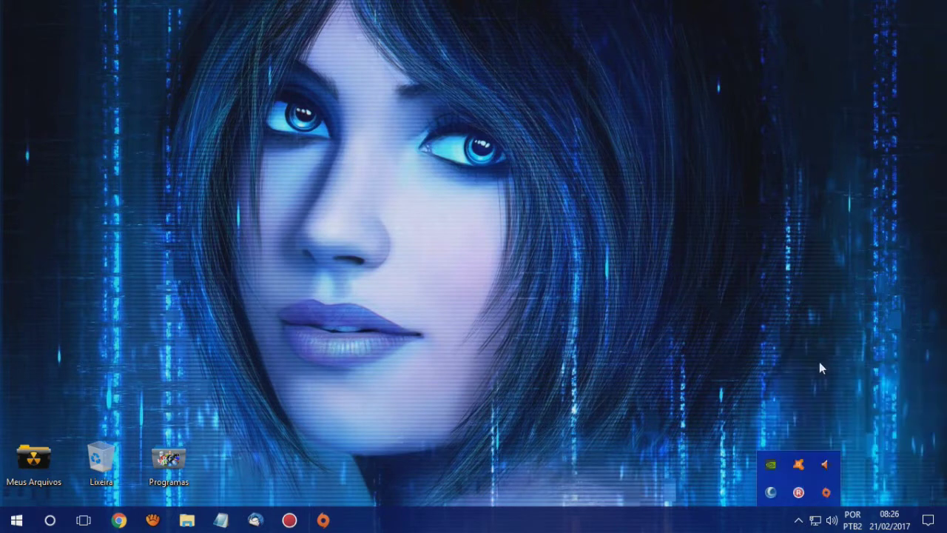
click(793, 512)
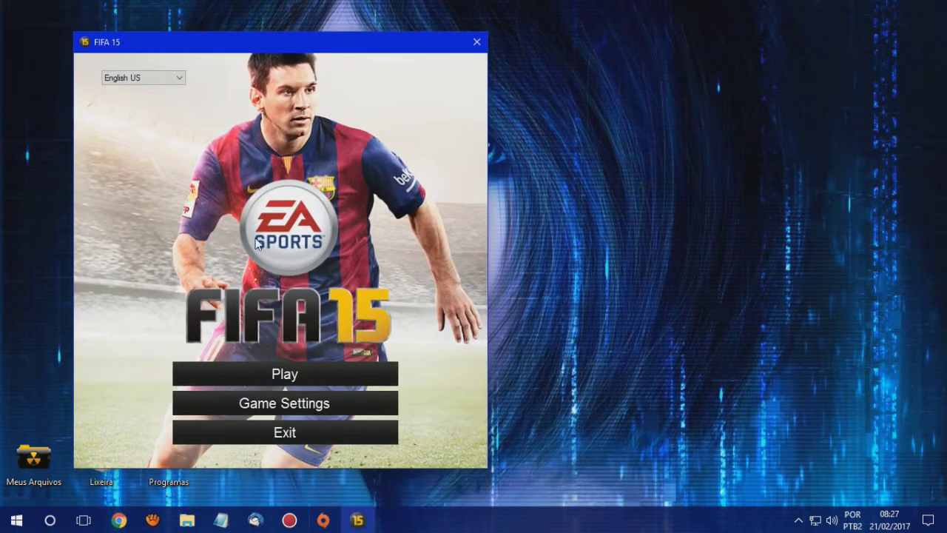
click(311, 376)
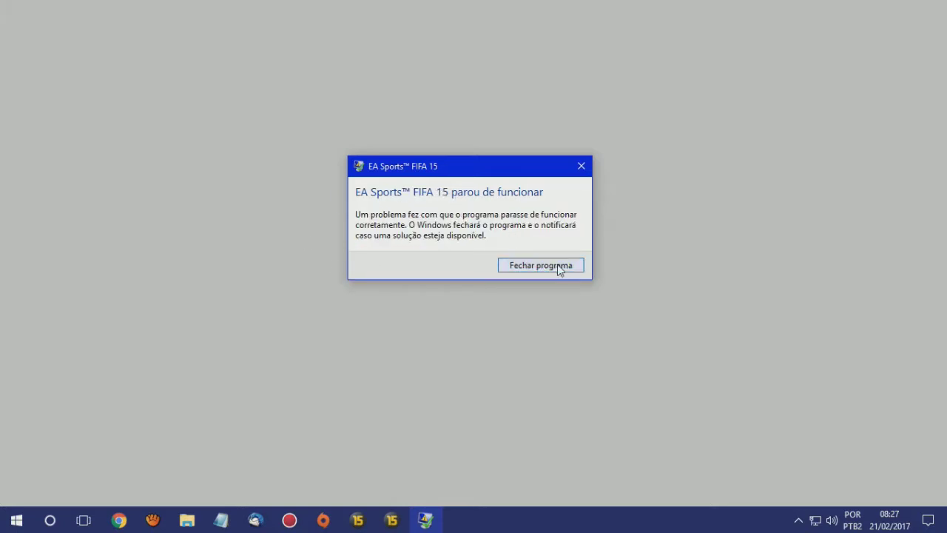
click(557, 265)
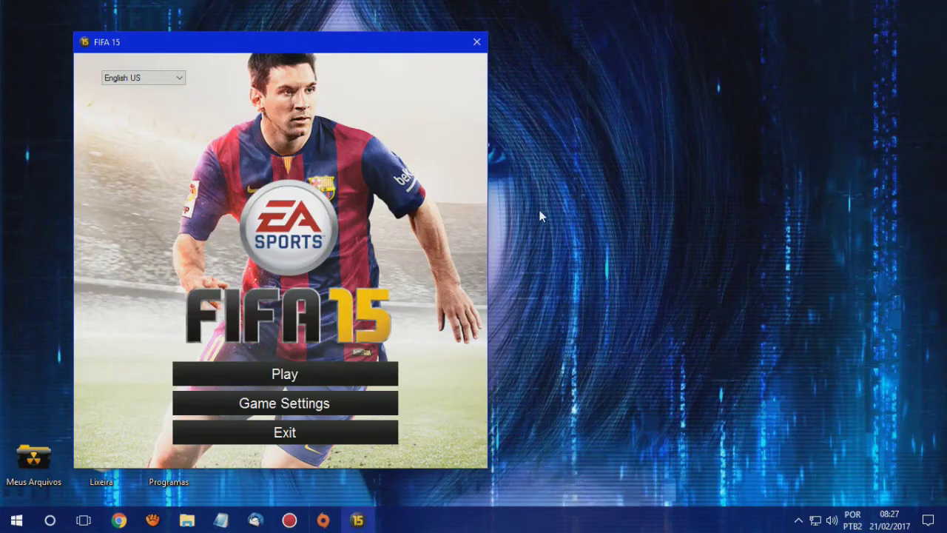
click(477, 41)
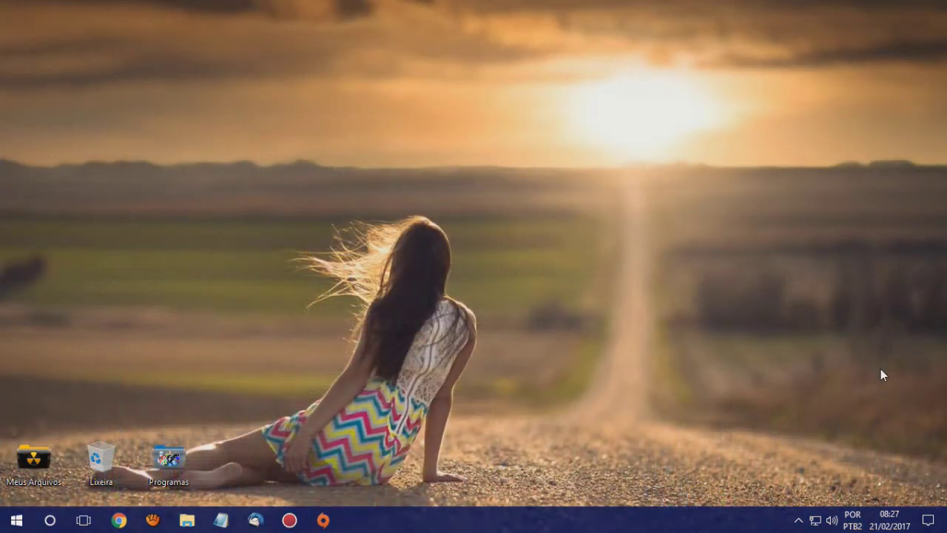
- Look at the Avast module control options for disabling protection, without choosing any of them
click(797, 519)
click(796, 520)
click(796, 519)
click(796, 519)
click(795, 518)
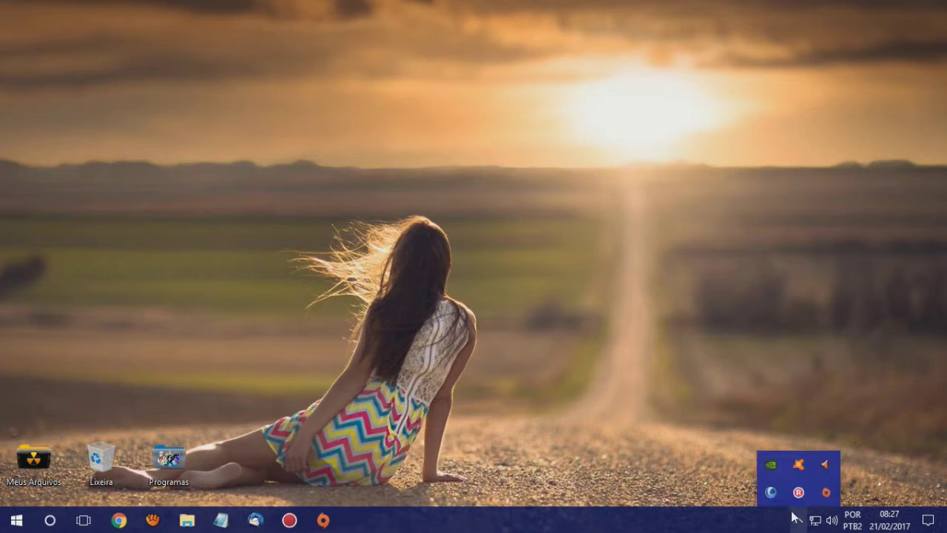
right_click(795, 462)
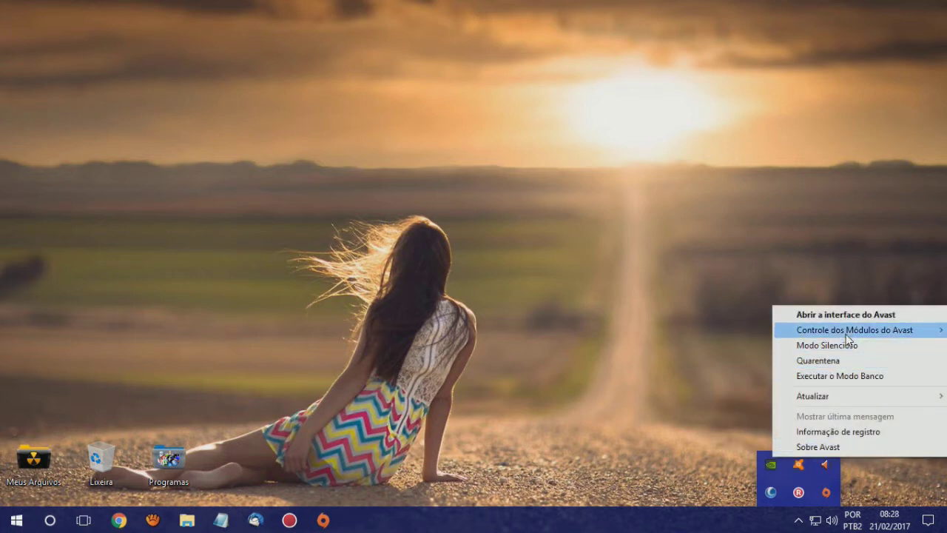
mouse_move(847, 338)
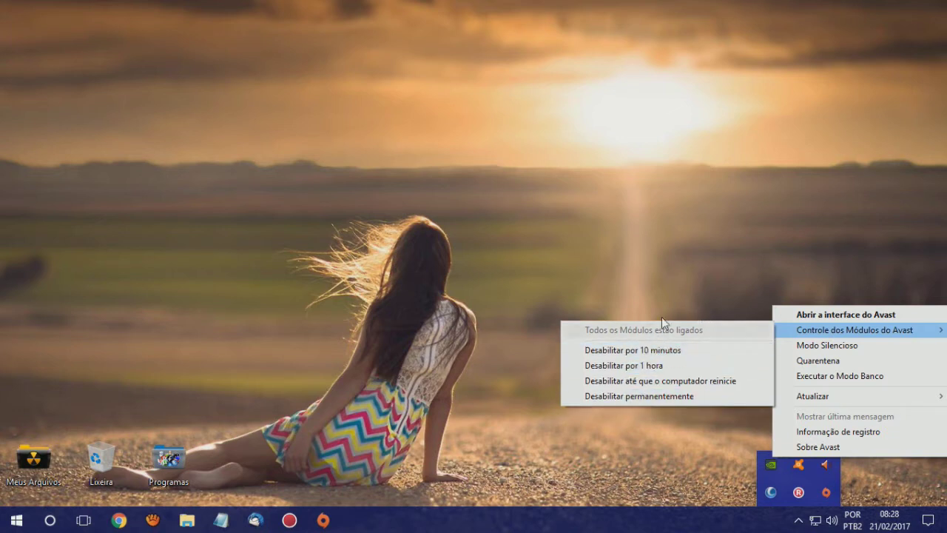
click(724, 274)
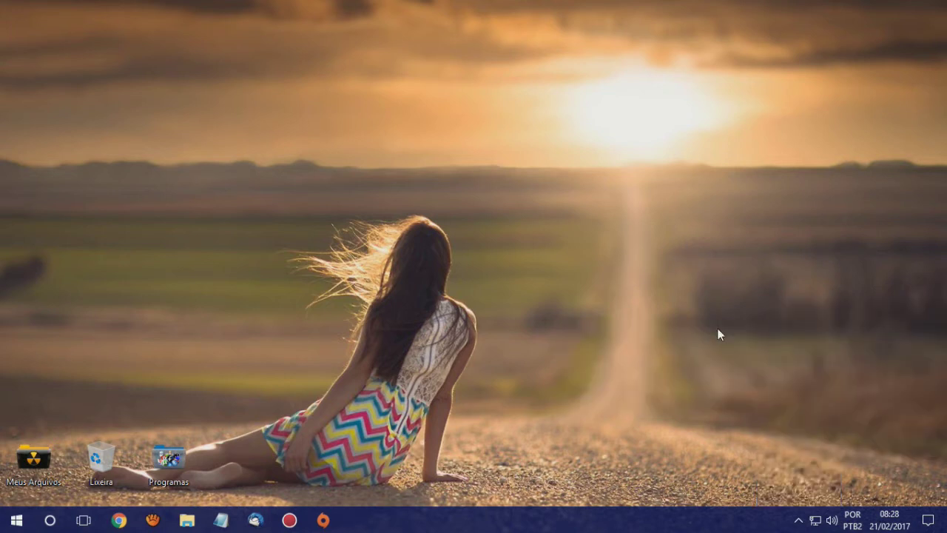
click(802, 515)
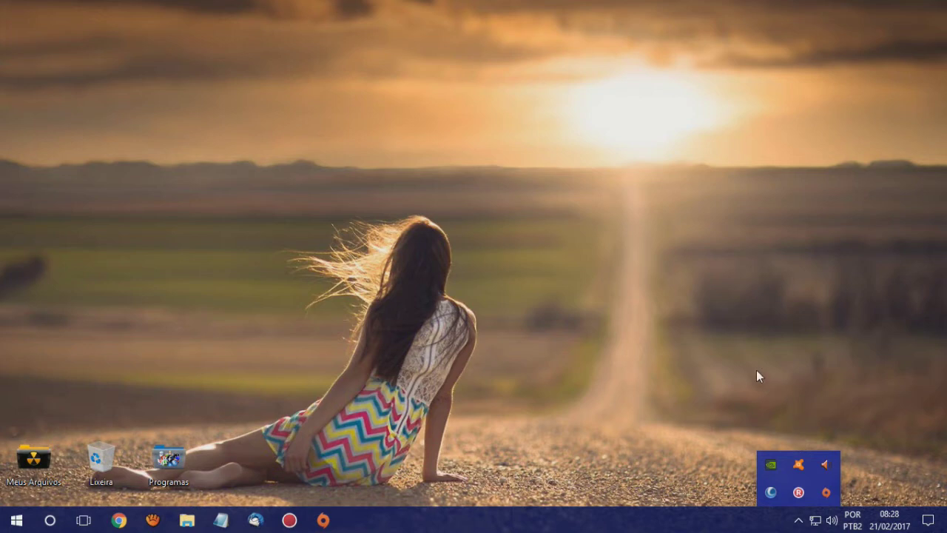
click(797, 470)
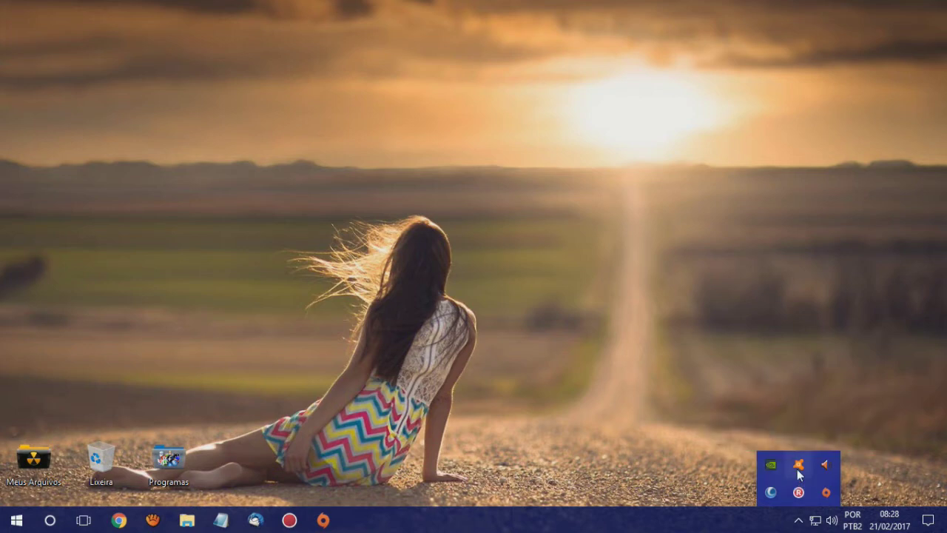
click(797, 525)
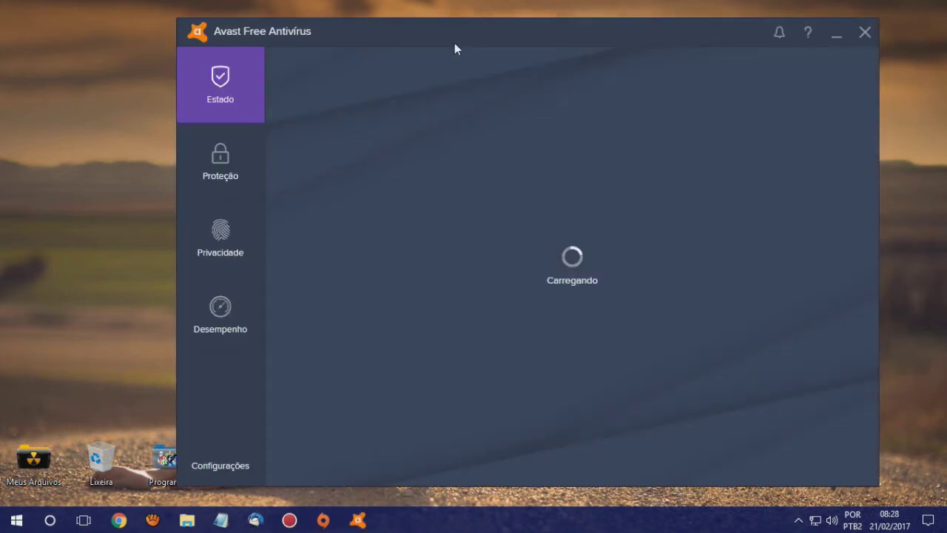
drag(437, 43, 388, 35)
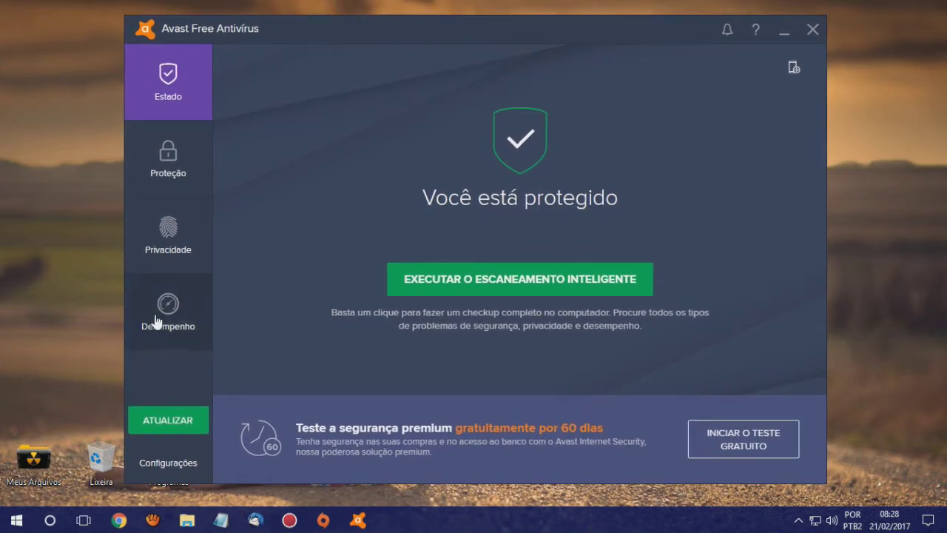
click(175, 474)
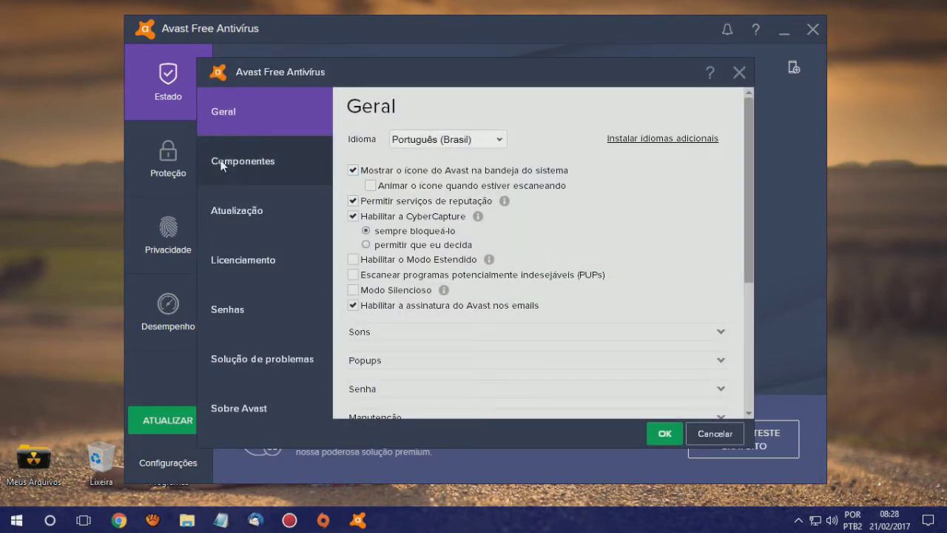
click(738, 72)
click(813, 29)
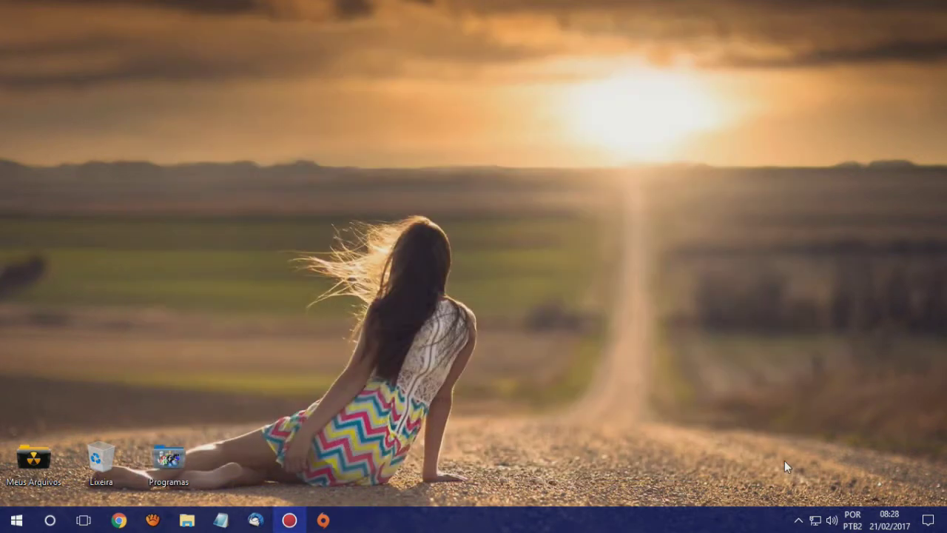
- Open the Avast interface and go to the exclusions of Módulo Comportamento in the component settings
click(798, 520)
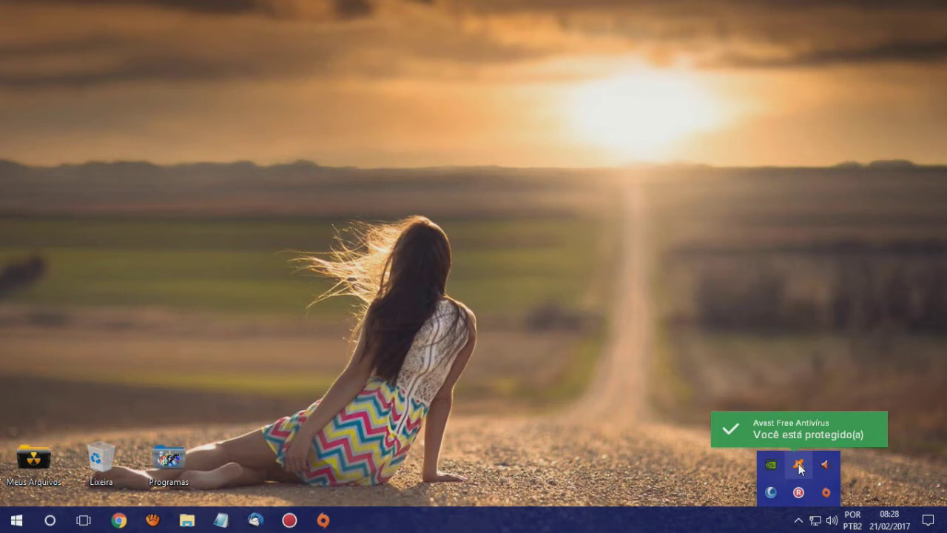
right_click(798, 466)
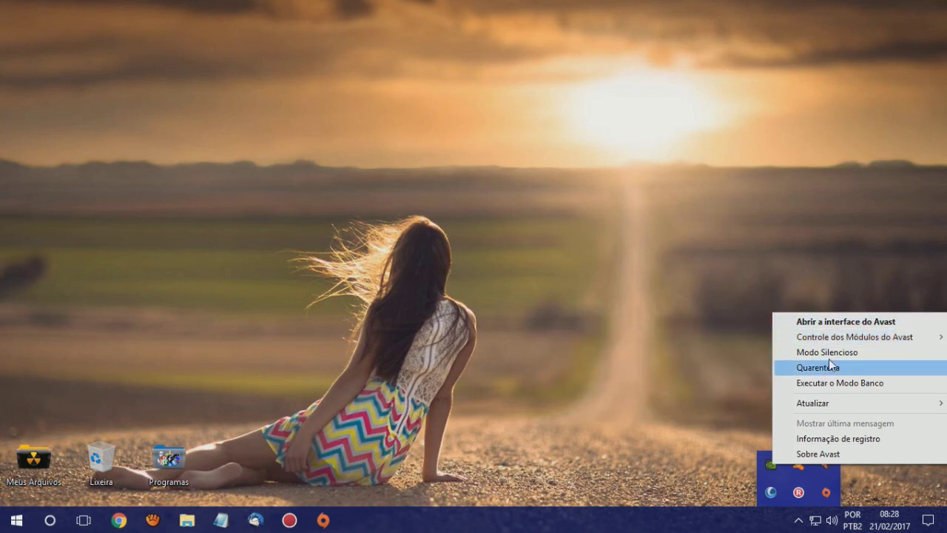
click(854, 320)
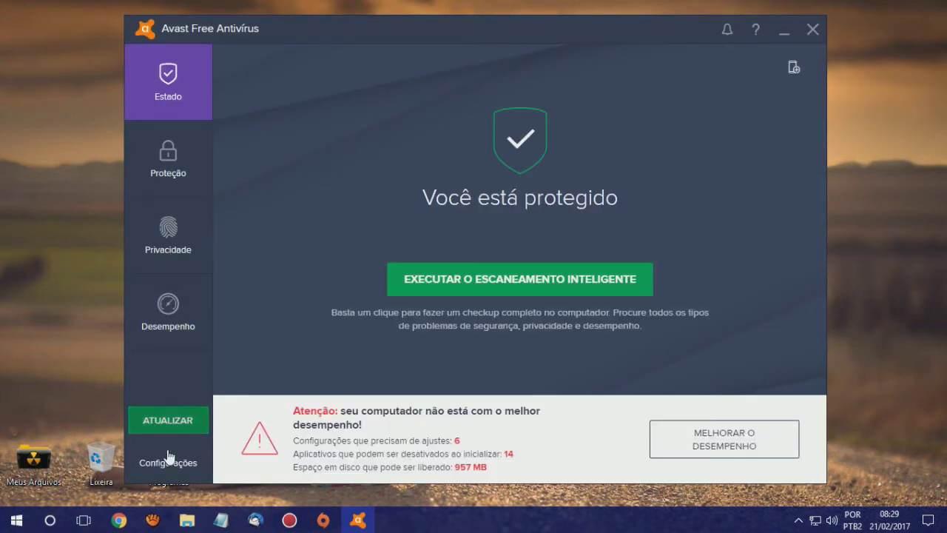
click(169, 457)
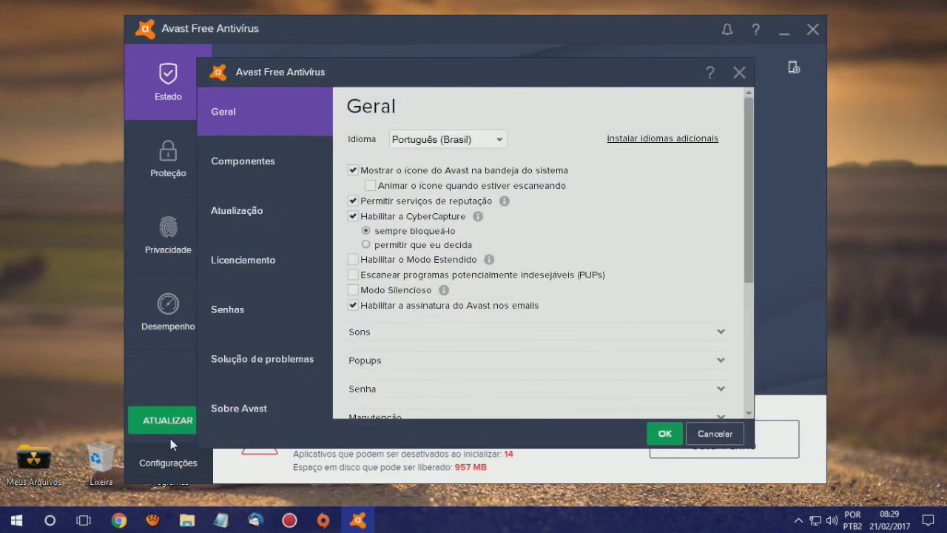
click(248, 159)
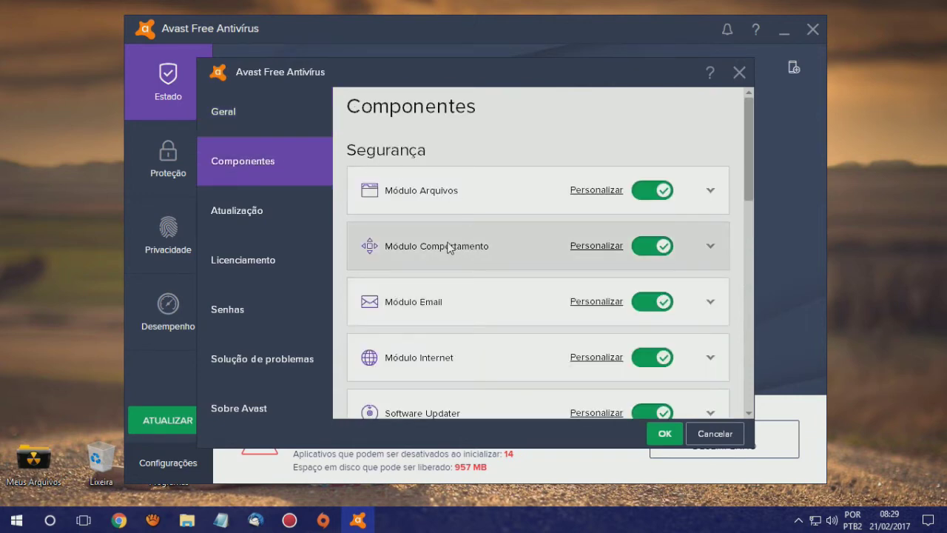
click(596, 245)
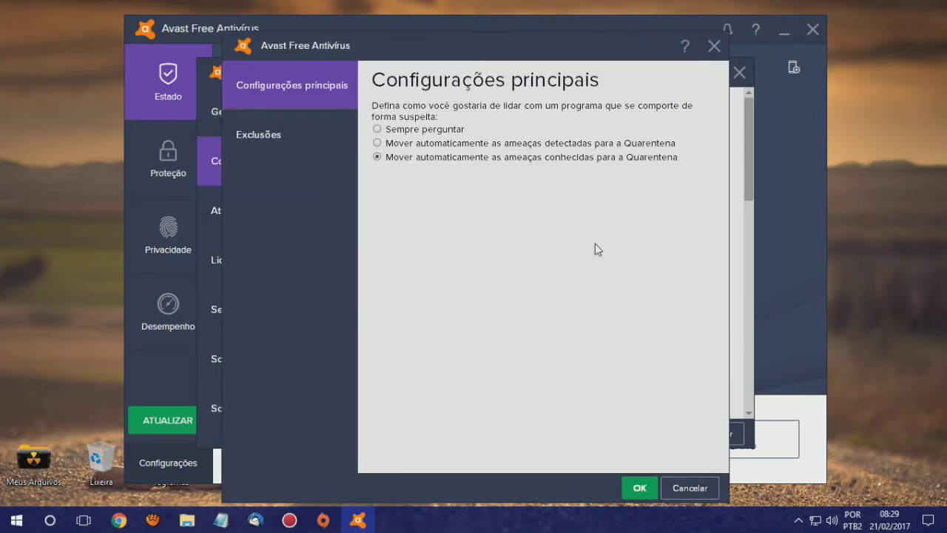
click(279, 146)
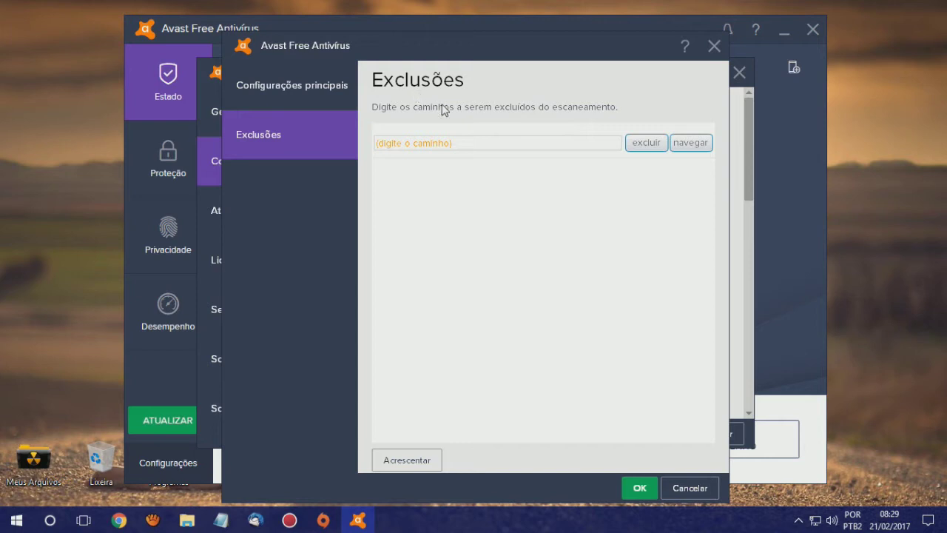
- Add the FIFA 15 folder in C:\Program Files (x86)\Origin Games as a scan exclusion path
click(691, 142)
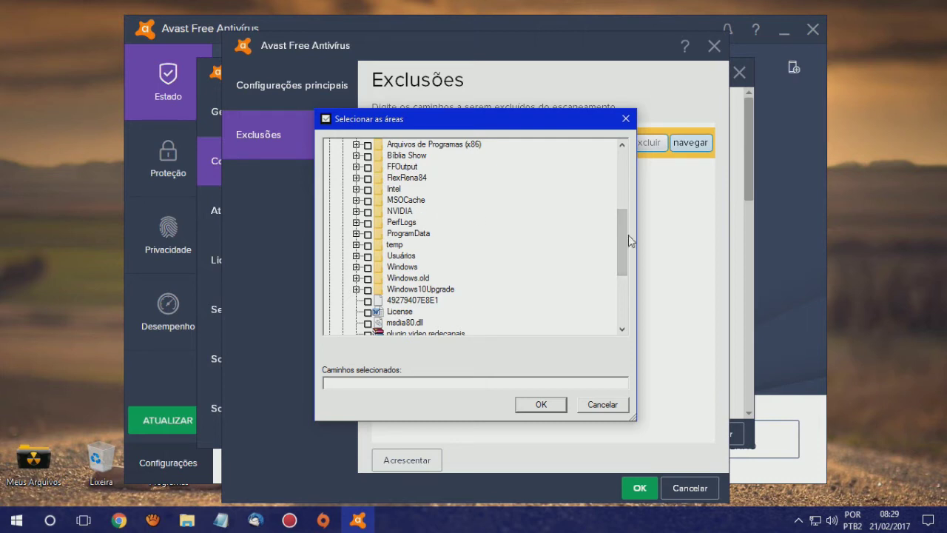
drag(626, 243, 620, 216)
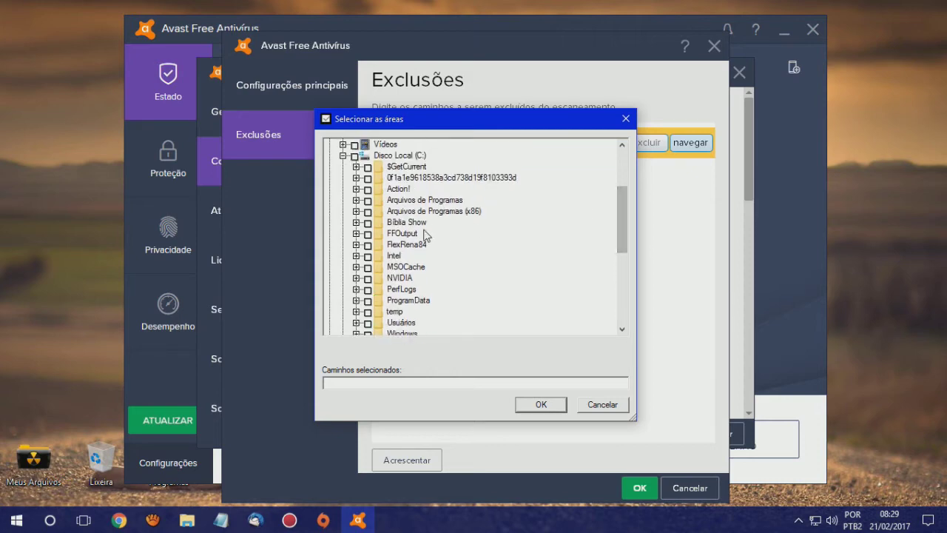
click(356, 211)
drag(621, 190, 621, 250)
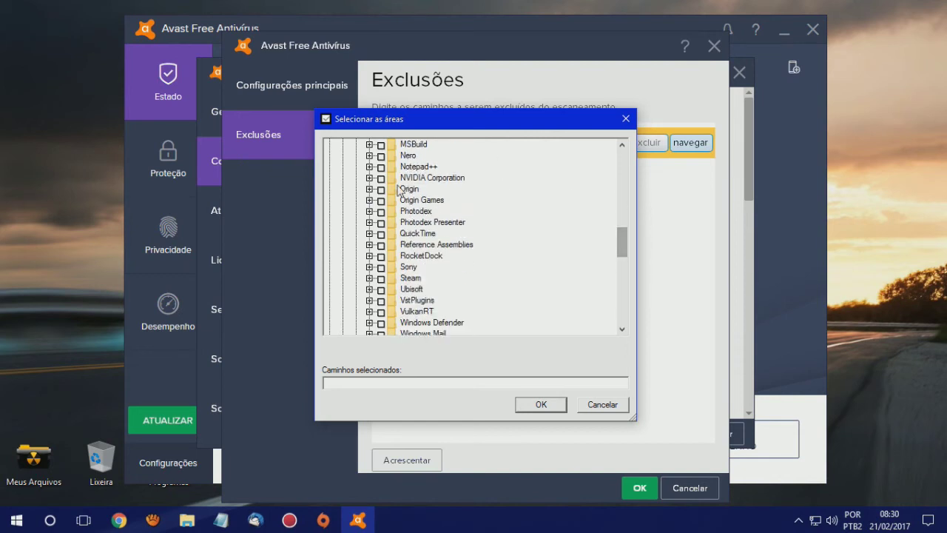
click(370, 201)
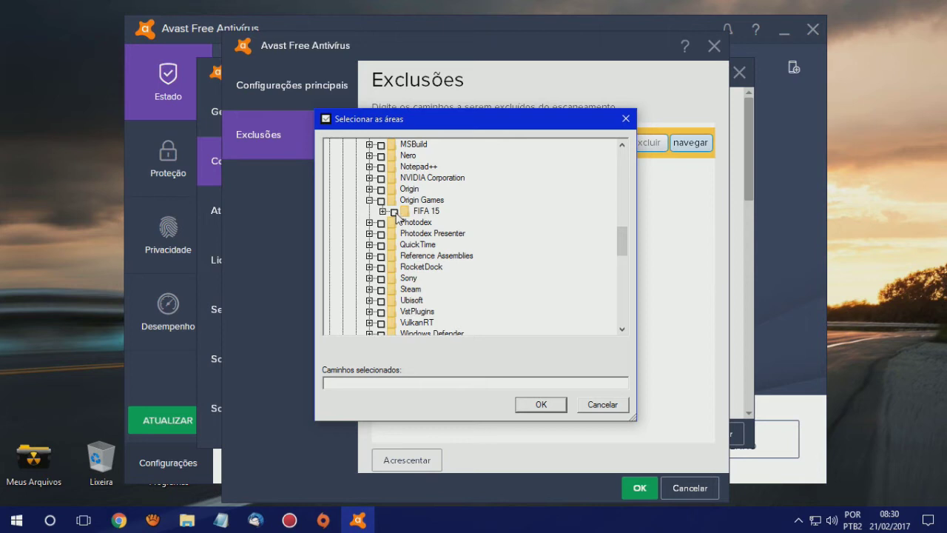
click(394, 211)
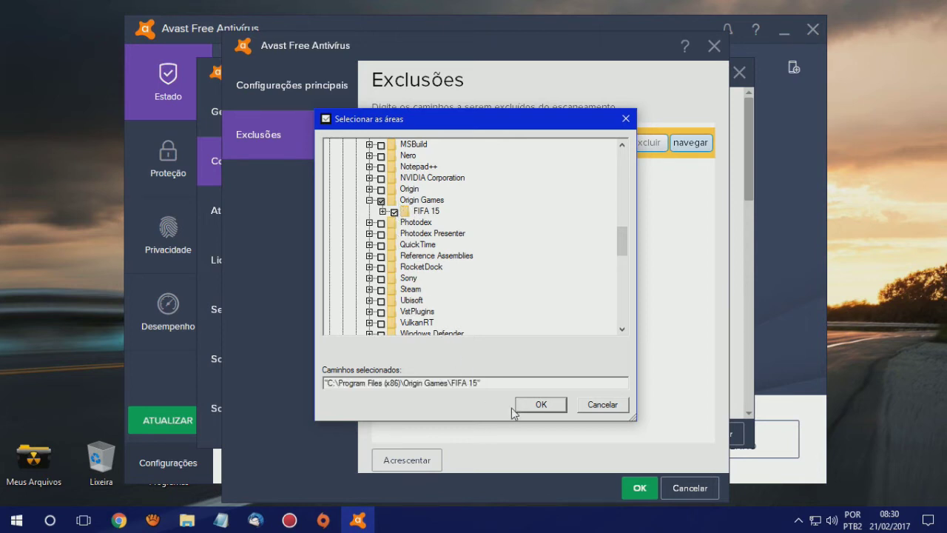
click(544, 406)
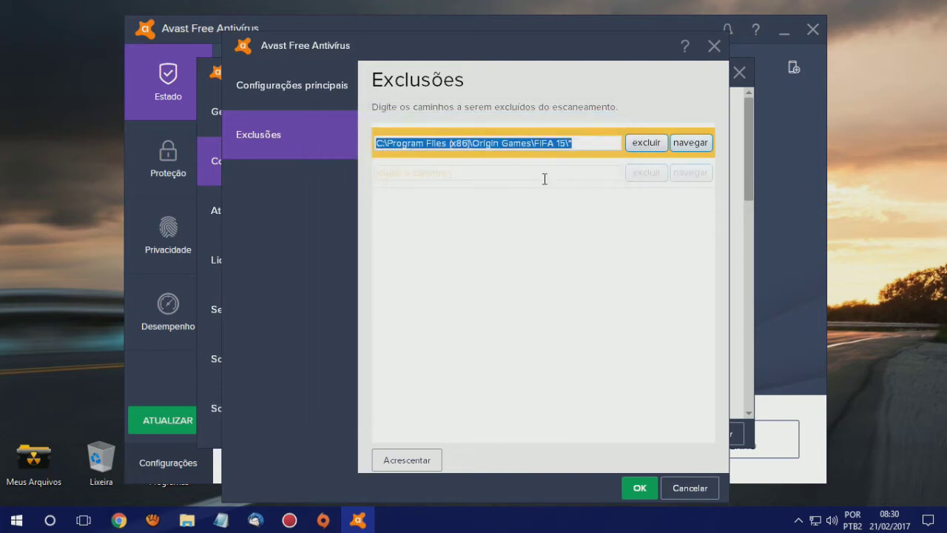
click(548, 280)
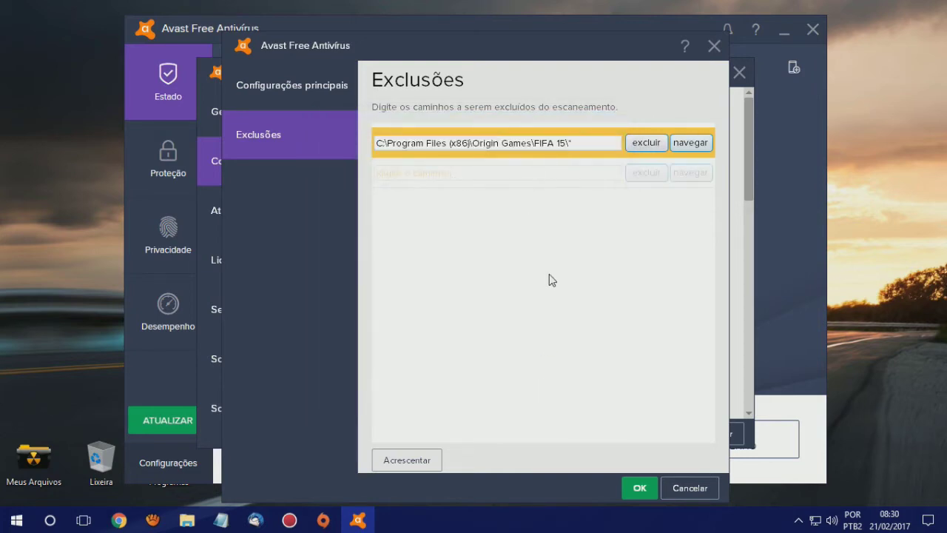
- Save the exclusion and the component settings, and close the Avast window
click(638, 492)
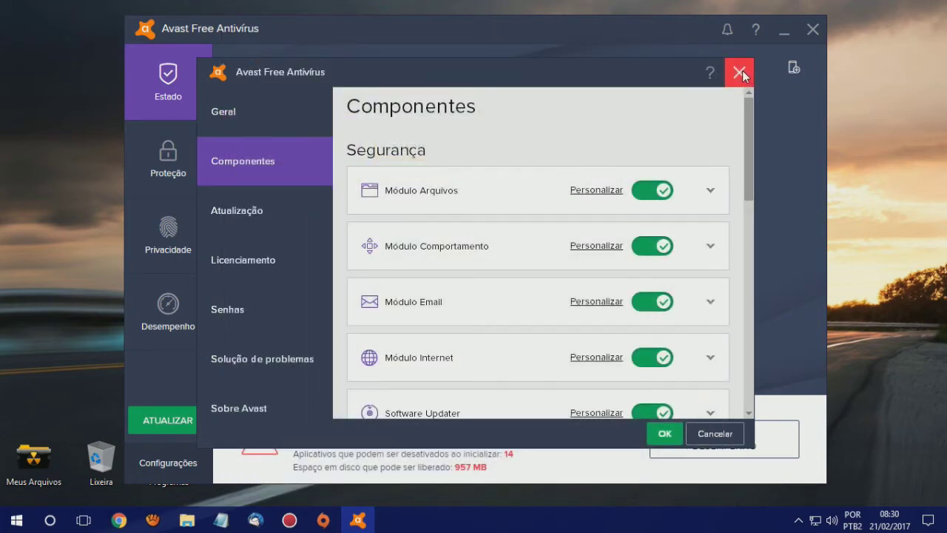
click(664, 437)
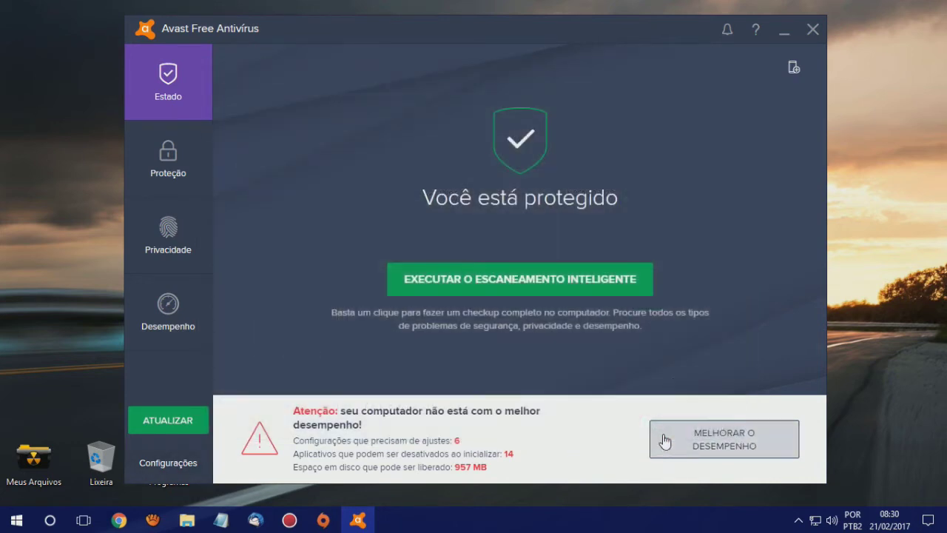
click(812, 31)
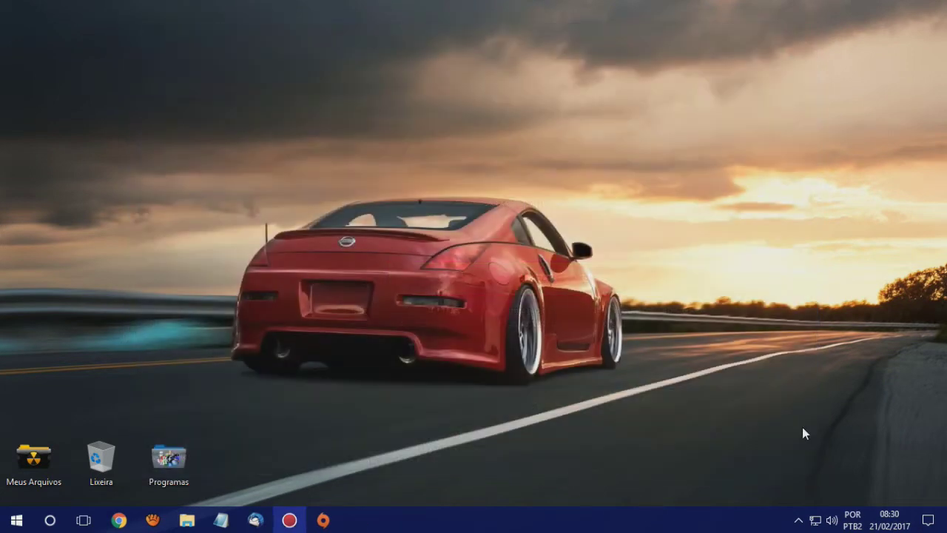
- Launch FIFA 15 from Origin again and start the game from its launcher
click(796, 517)
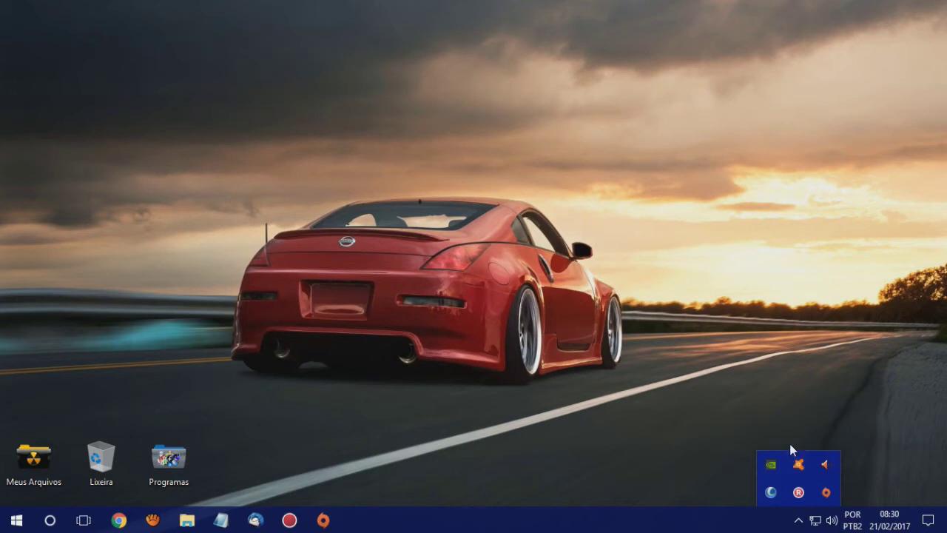
right_click(817, 499)
click(827, 345)
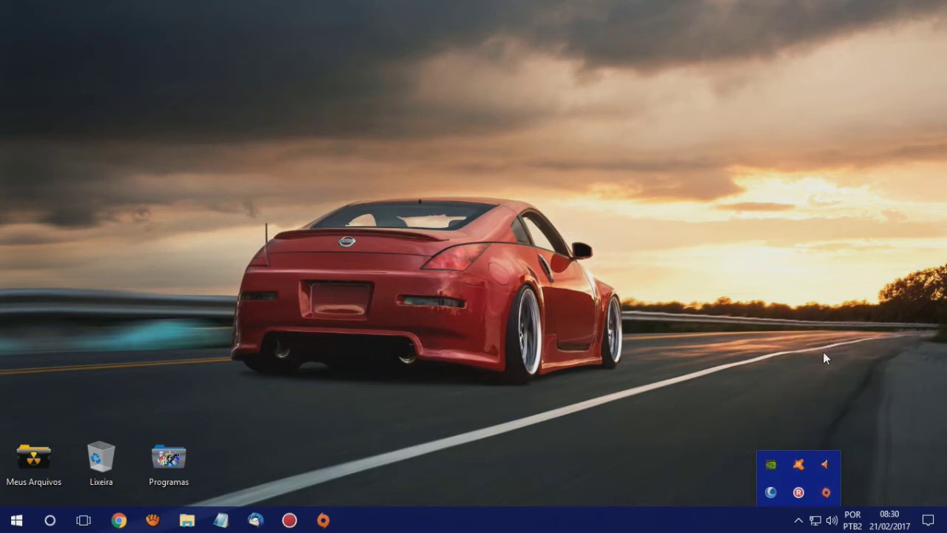
click(798, 520)
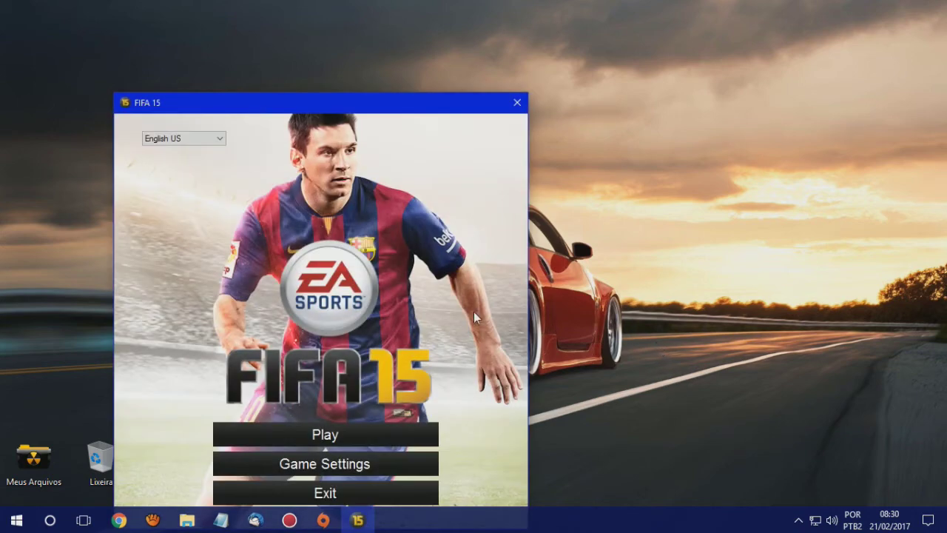
drag(293, 103, 284, 46)
click(337, 381)
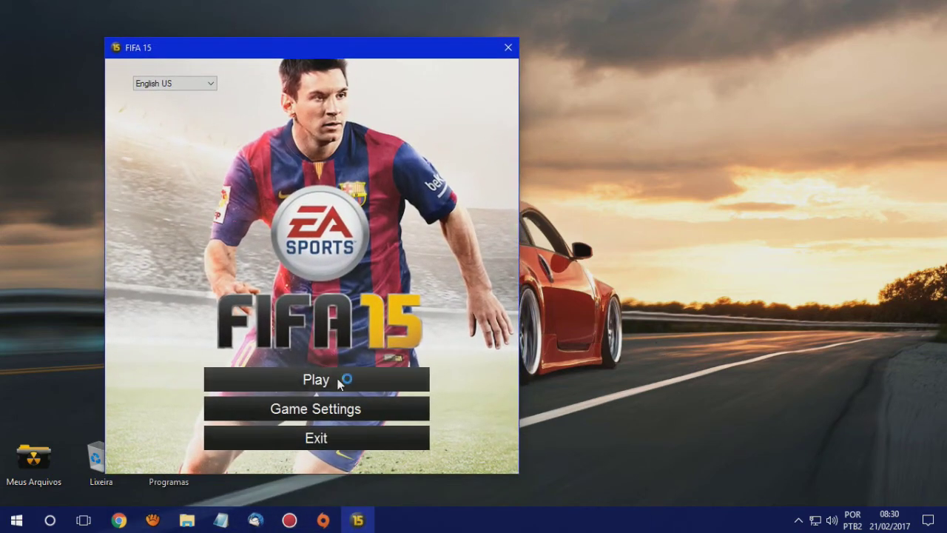